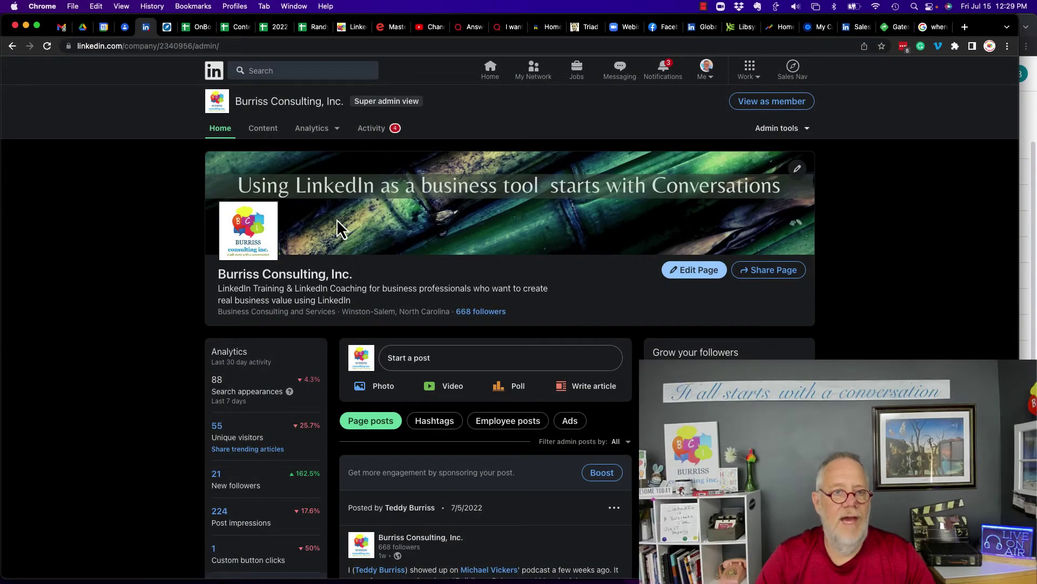
Highlight the company name, then open the page's Locations settings in the Edit dialog.
{"action": "left_click_drag", "start_coordinate": [242, 102], "coordinate": [426, 103]}
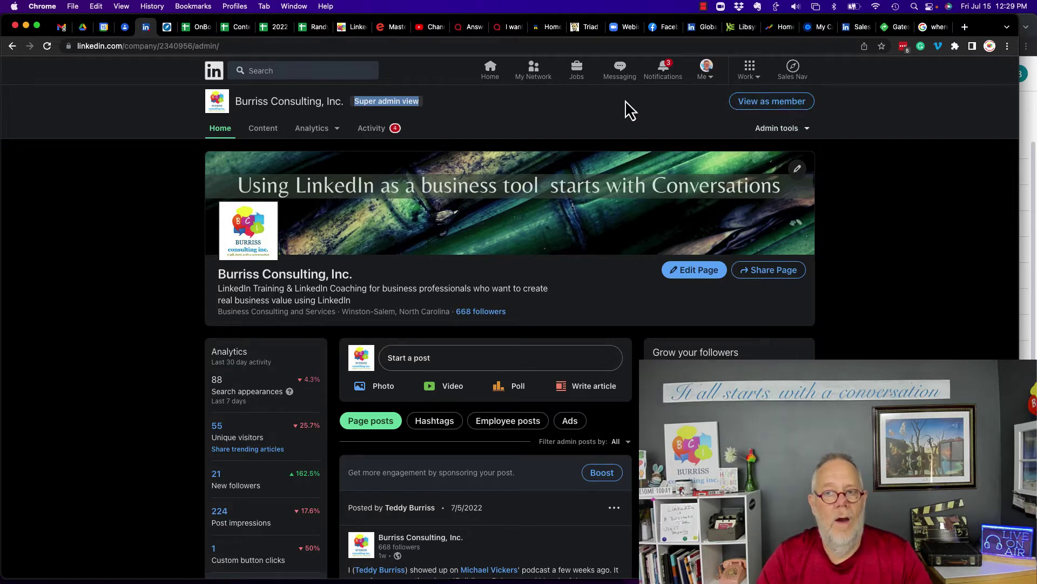
{"action": "left_click", "coordinate": [694, 270]}
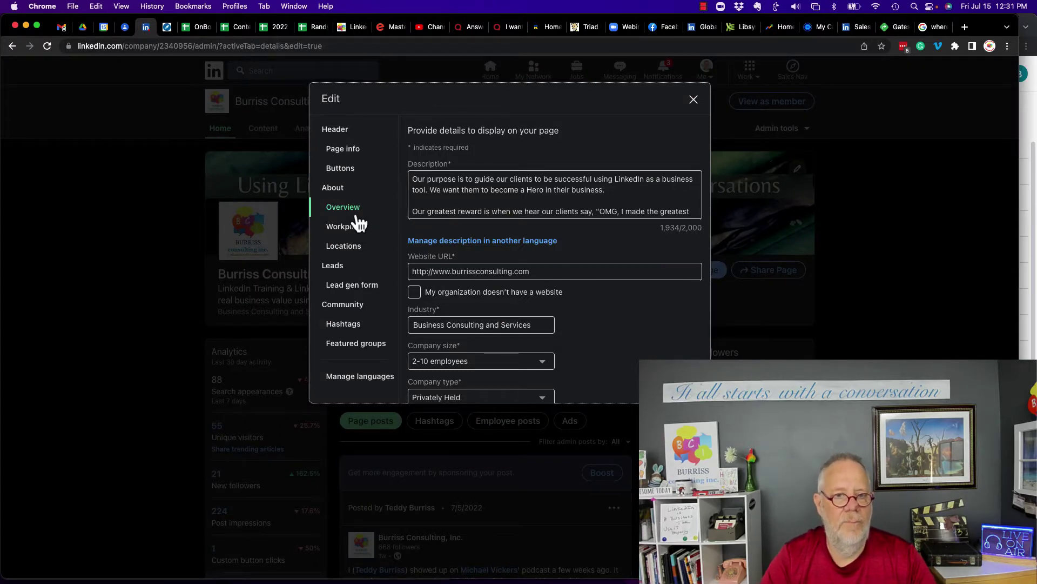
{"action": "left_click", "coordinate": [345, 248]}
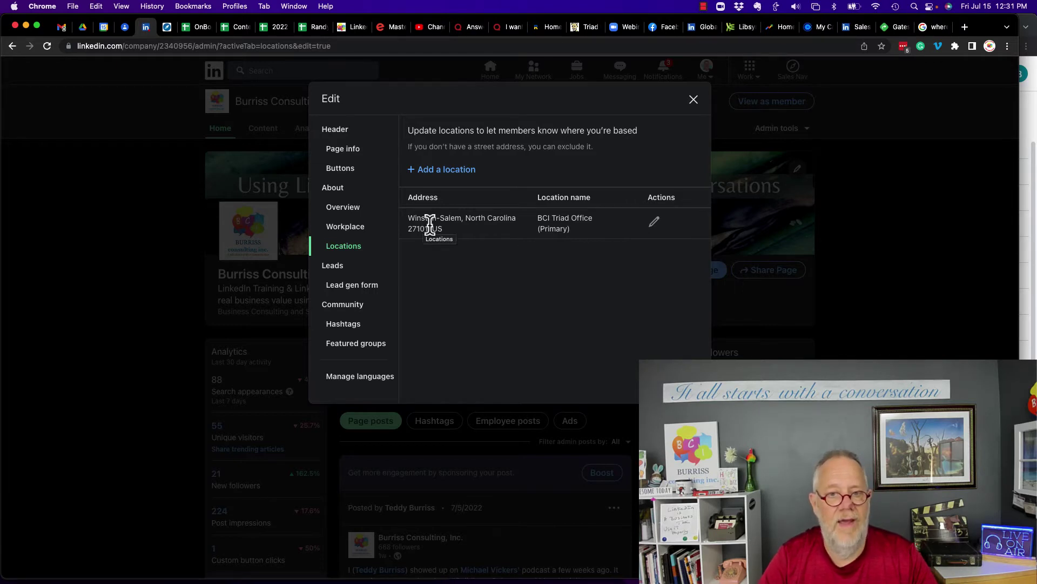
Inspect the BCI Triad Office (Winston-Salem) location details, then return to the Locations list.
{"action": "left_click", "coordinate": [654, 230]}
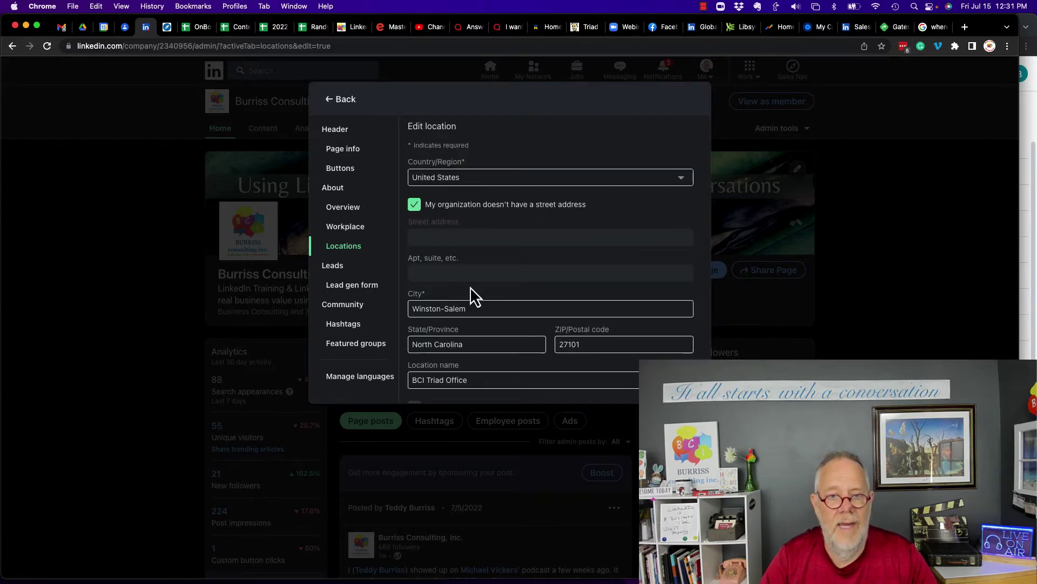
{"action": "scroll", "coordinate": [470, 291], "scroll_direction": "up", "scroll_amount": 1}
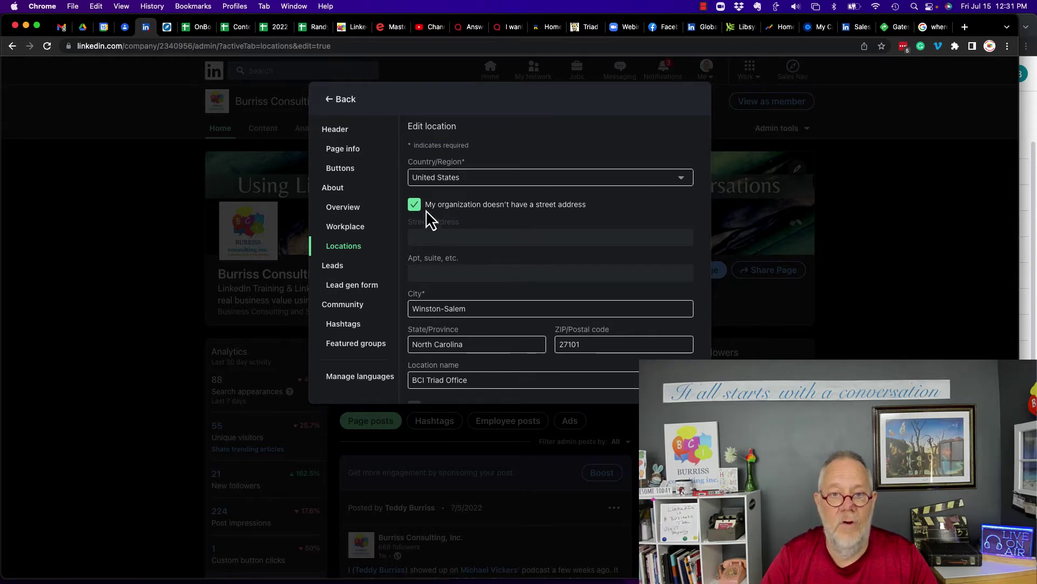
{"action": "scroll", "coordinate": [478, 303], "scroll_direction": "down", "scroll_amount": 1}
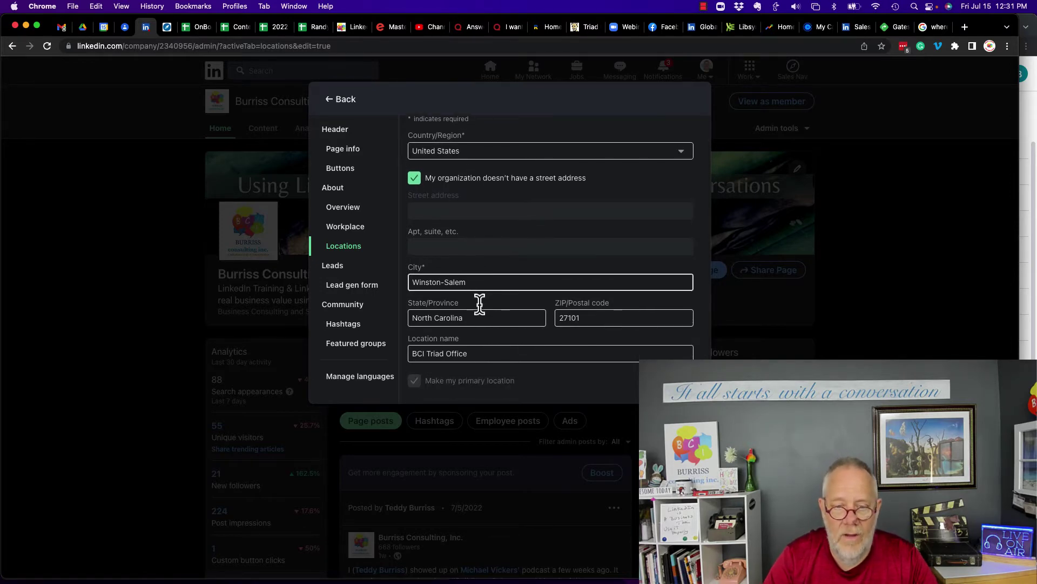
{"action": "scroll", "coordinate": [479, 305], "scroll_direction": "up", "scroll_amount": 1}
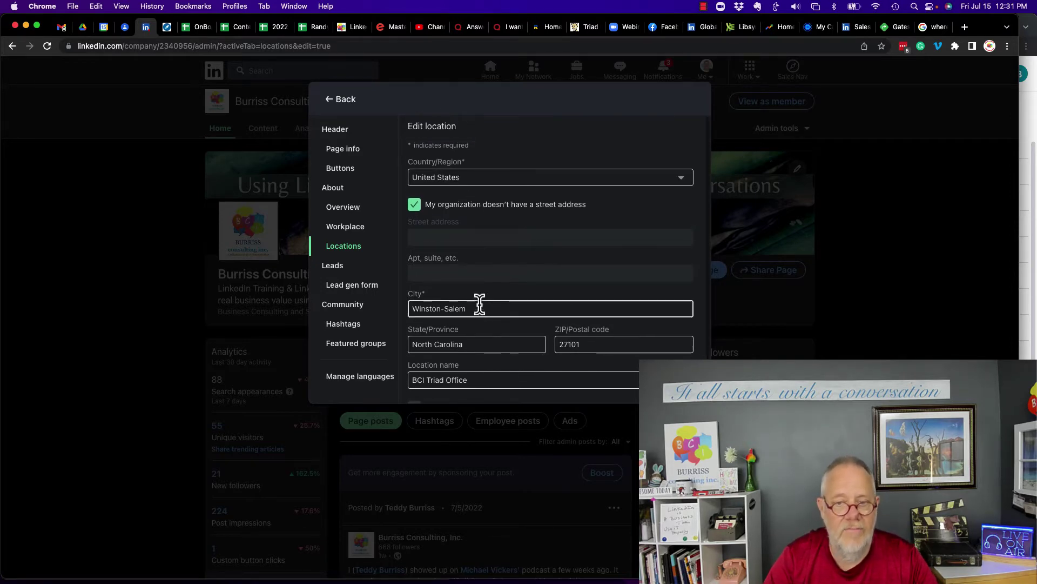
{"action": "left_click", "coordinate": [330, 101]}
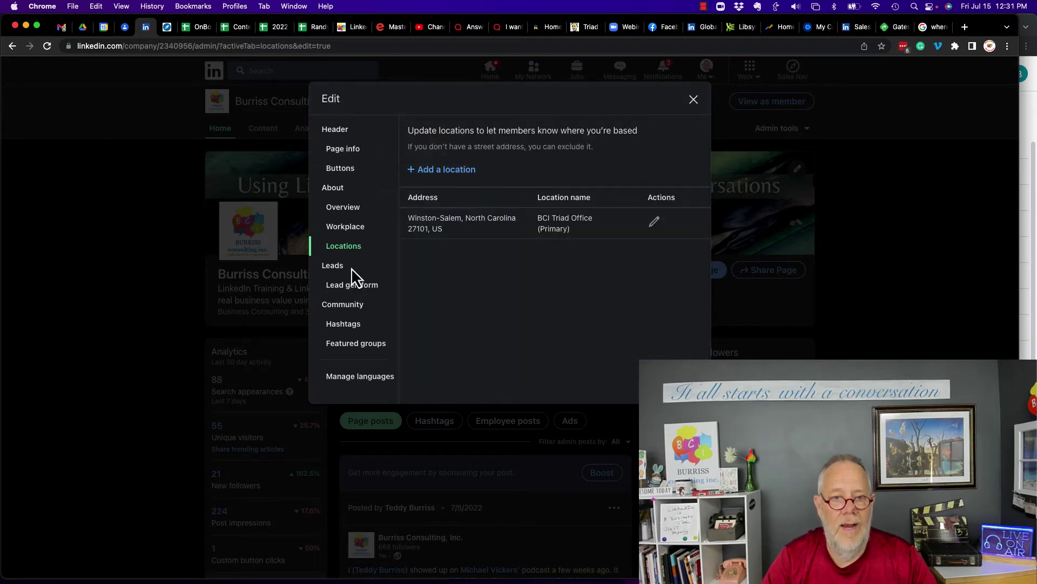
Close the page editor and switch the Burriss Consulting page to member view.
{"action": "left_click", "coordinate": [694, 101]}
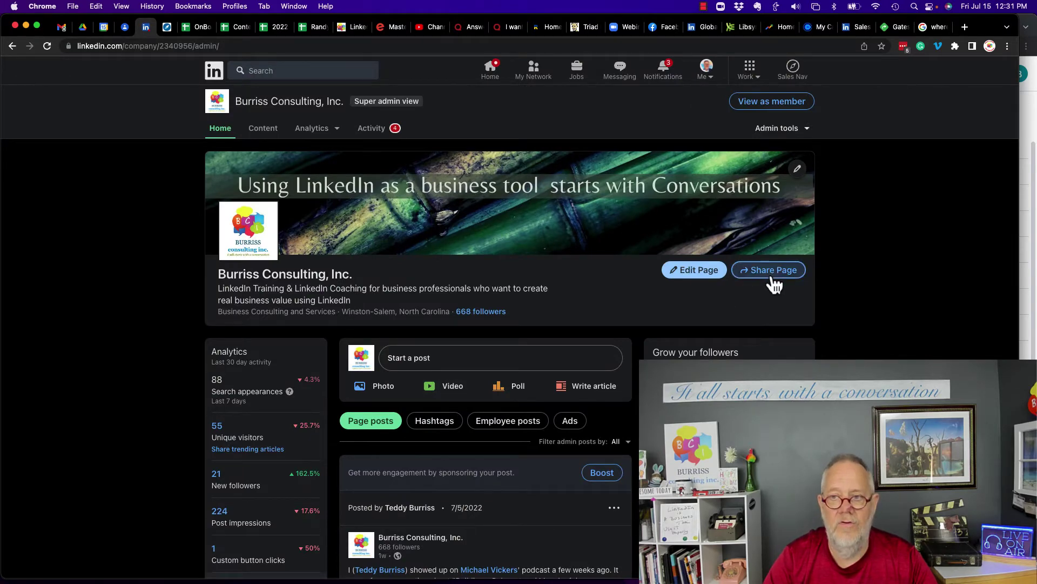
{"action": "scroll", "coordinate": [521, 274], "scroll_direction": "down", "scroll_amount": 1}
{"action": "scroll", "coordinate": [521, 275], "scroll_direction": "down", "scroll_amount": 5}
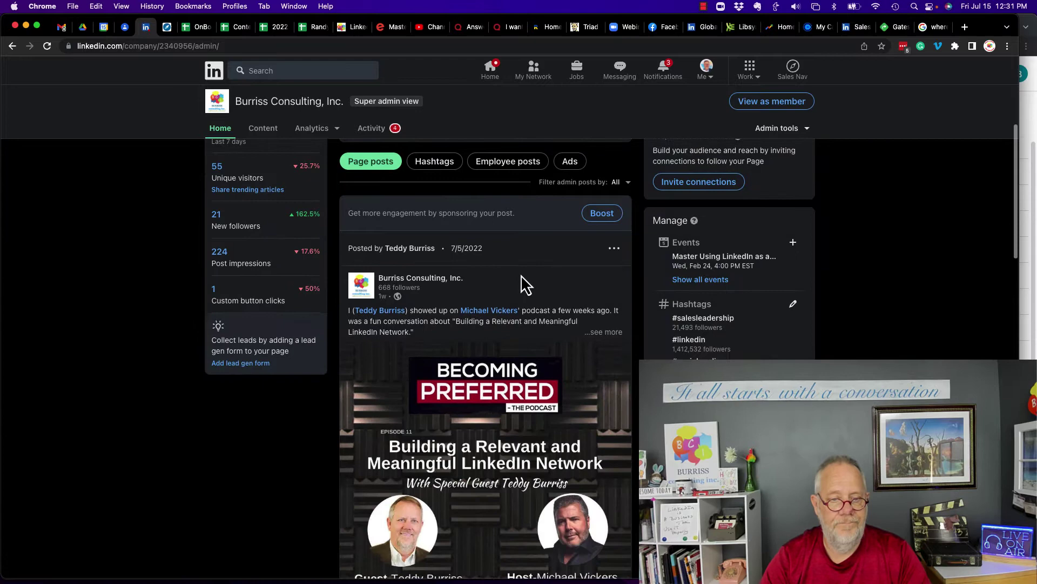
{"action": "scroll", "coordinate": [521, 275], "scroll_direction": "up", "scroll_amount": 3}
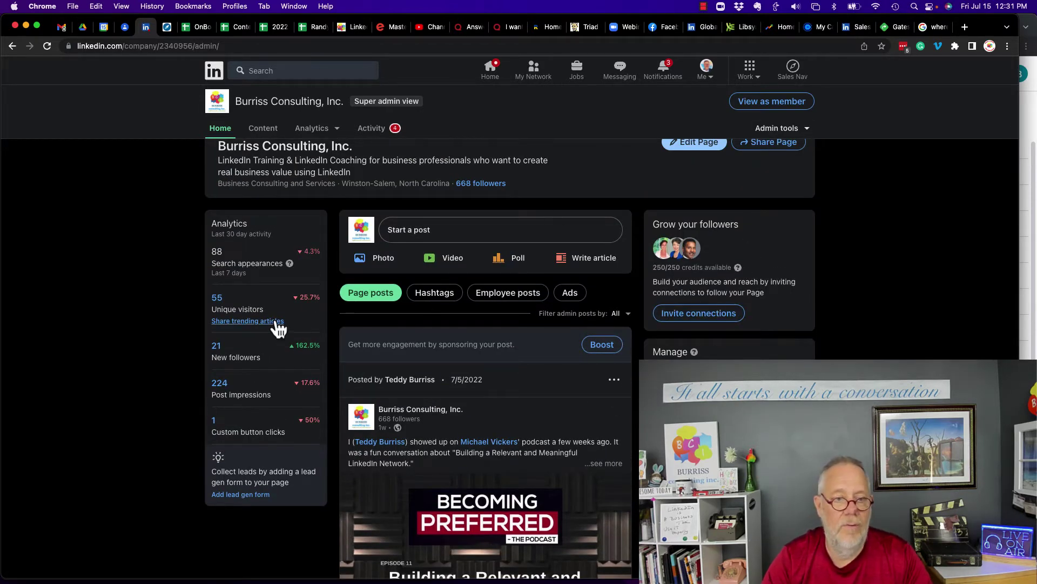
{"action": "scroll", "coordinate": [282, 366], "scroll_direction": "up", "scroll_amount": 3}
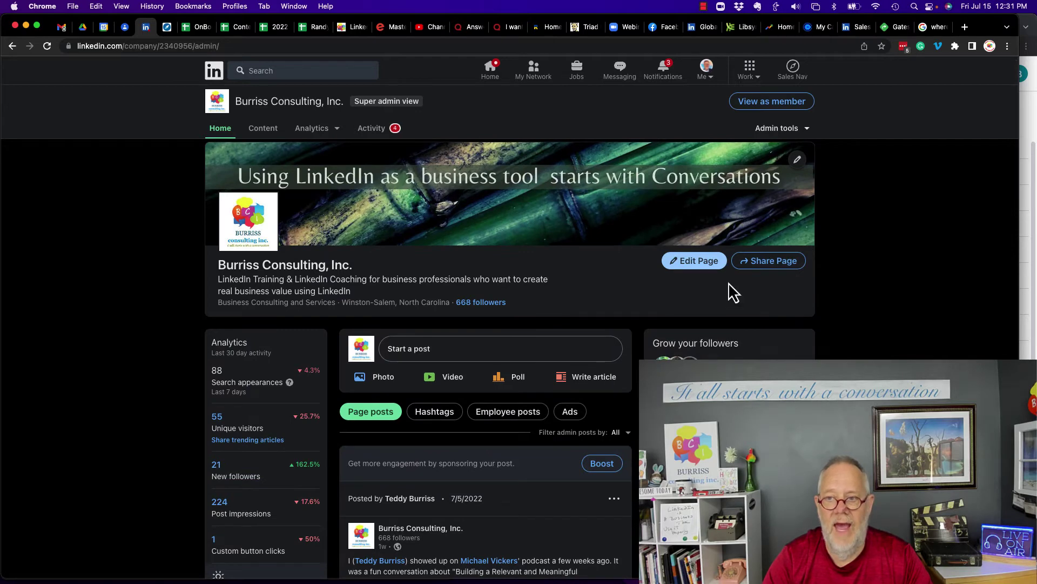
{"action": "left_click", "coordinate": [767, 102]}
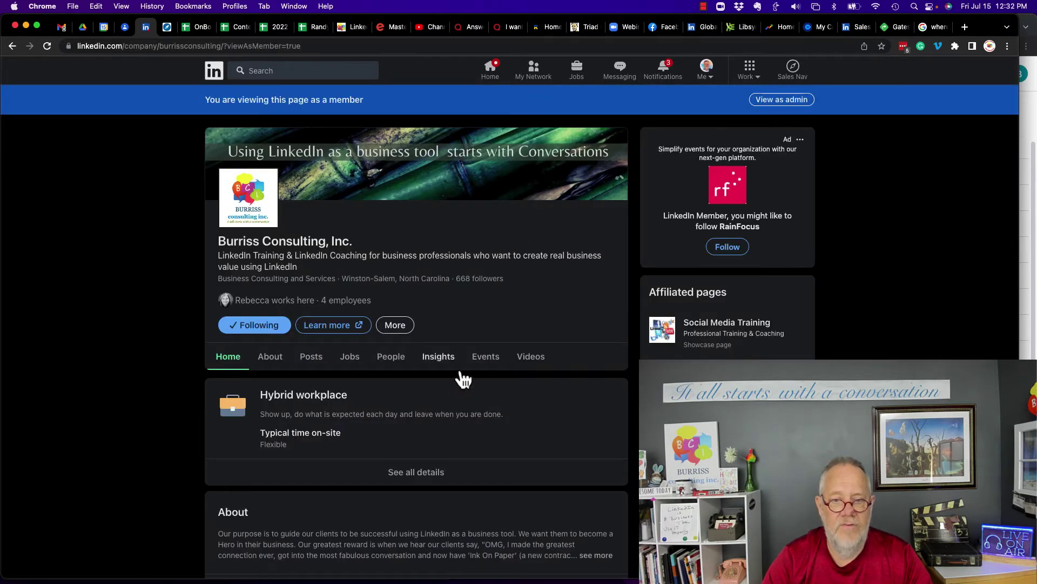
{"action": "scroll", "coordinate": [440, 453], "scroll_direction": "down", "scroll_amount": 1}
{"action": "scroll", "coordinate": [440, 453], "scroll_direction": "down", "scroll_amount": 6}
{"action": "scroll", "coordinate": [440, 457], "scroll_direction": "up", "scroll_amount": 4}
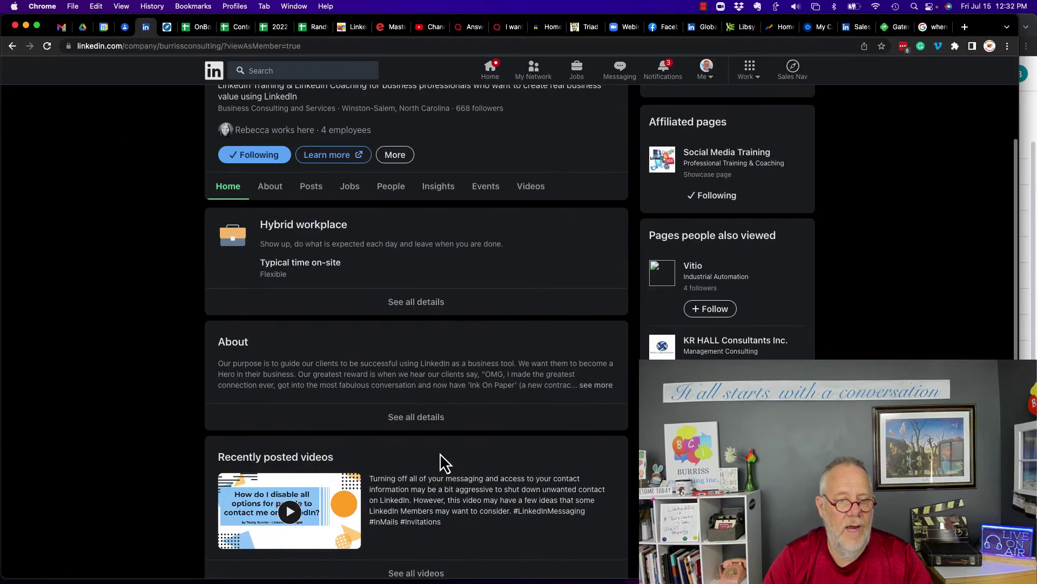
Open the About tab and review Company size and Locations.
{"action": "left_click", "coordinate": [277, 198]}
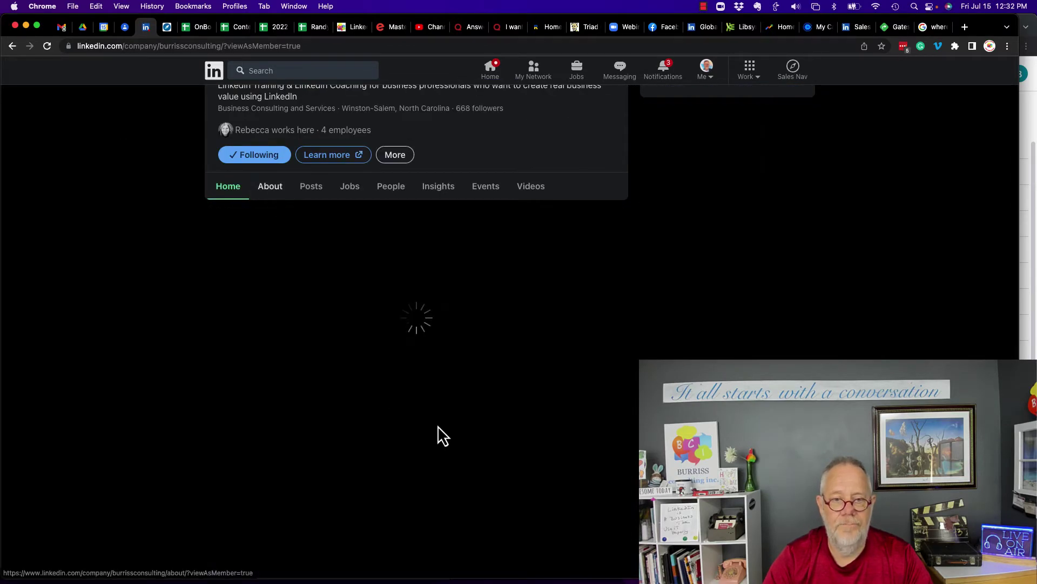
{"action": "scroll", "coordinate": [438, 428], "scroll_direction": "down", "scroll_amount": 15}
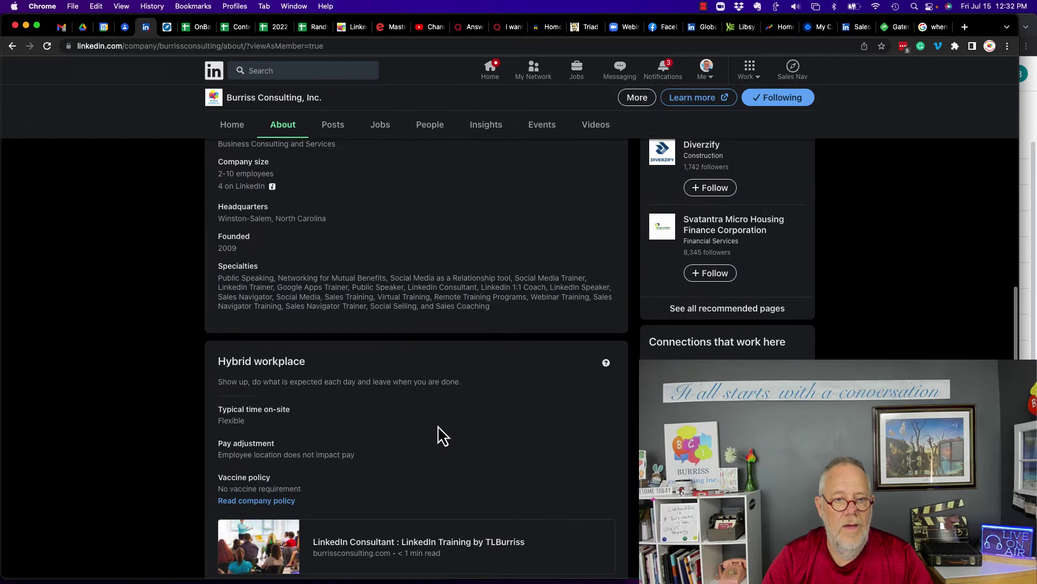
{"action": "scroll", "coordinate": [438, 426], "scroll_direction": "down", "scroll_amount": 1}
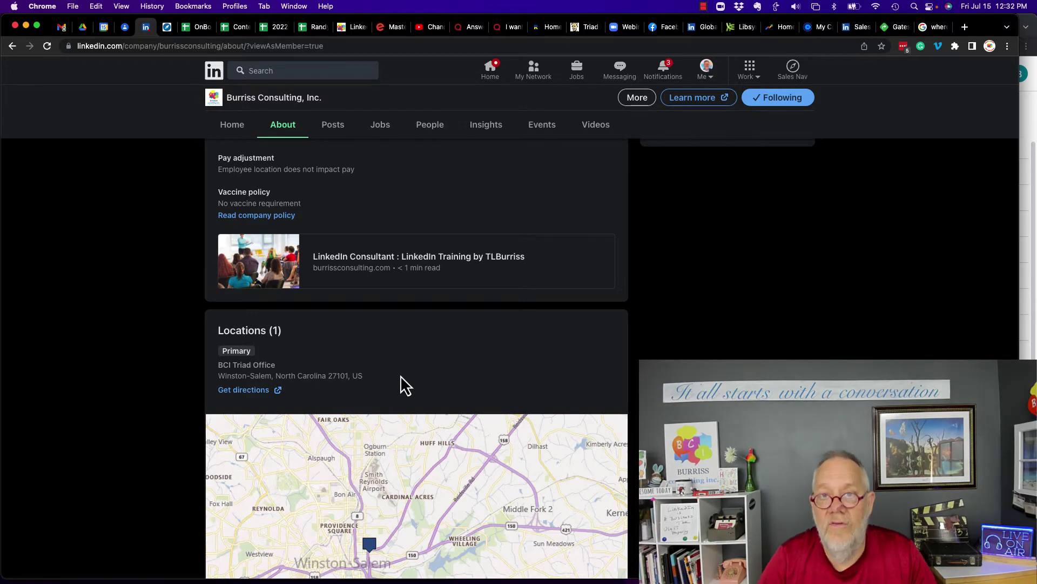
{"action": "scroll", "coordinate": [411, 362], "scroll_direction": "up", "scroll_amount": 15}
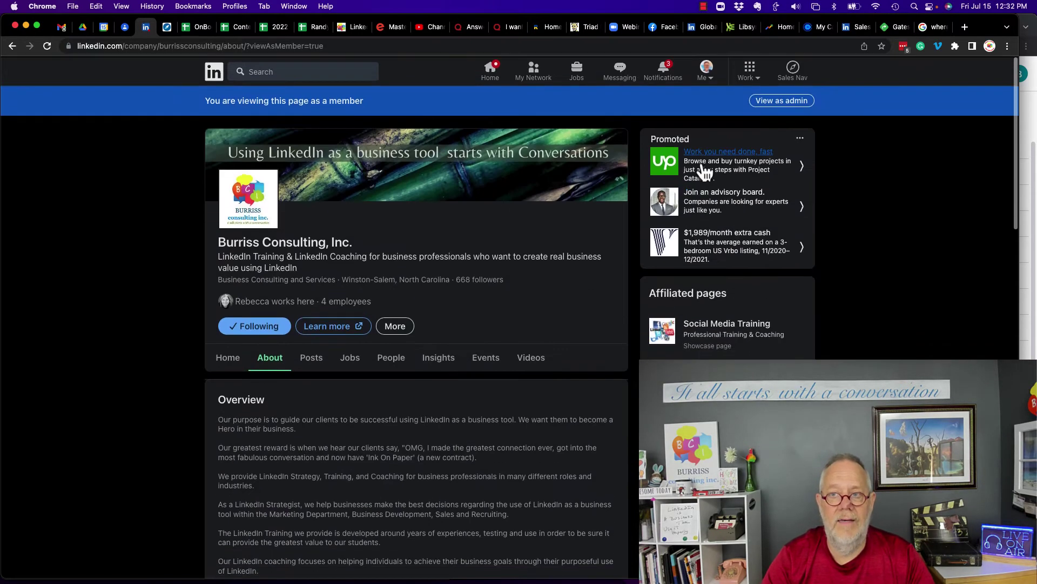
{"action": "left_click", "coordinate": [773, 105]}
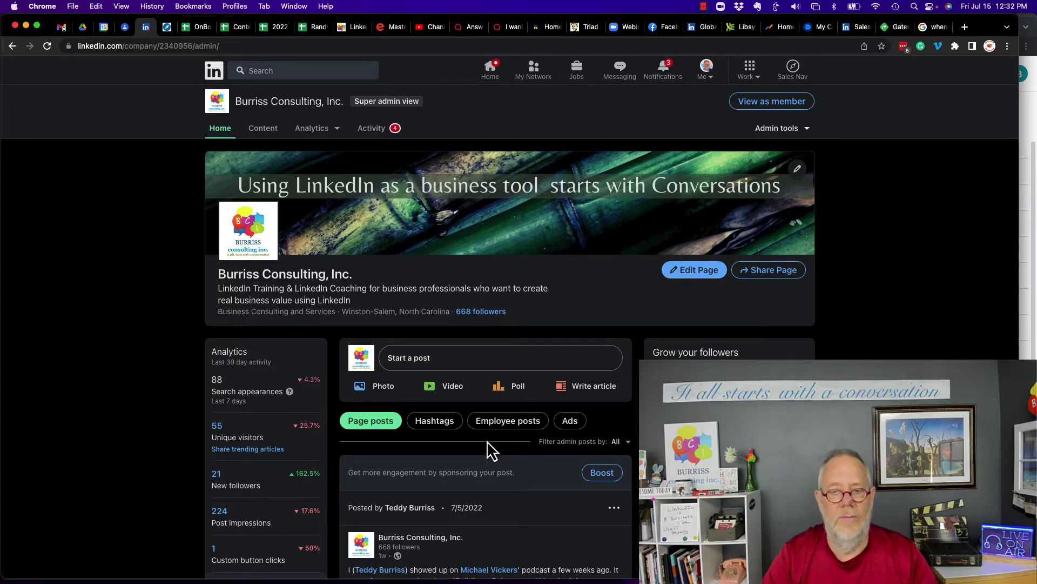
{"action": "left_click", "coordinate": [696, 273]}
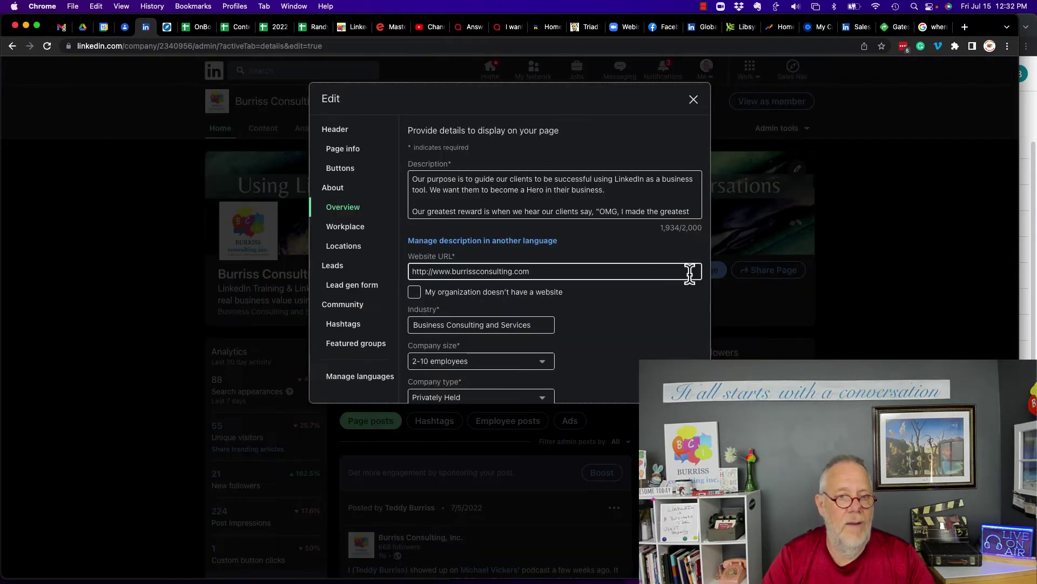
{"action": "left_click", "coordinate": [348, 231]}
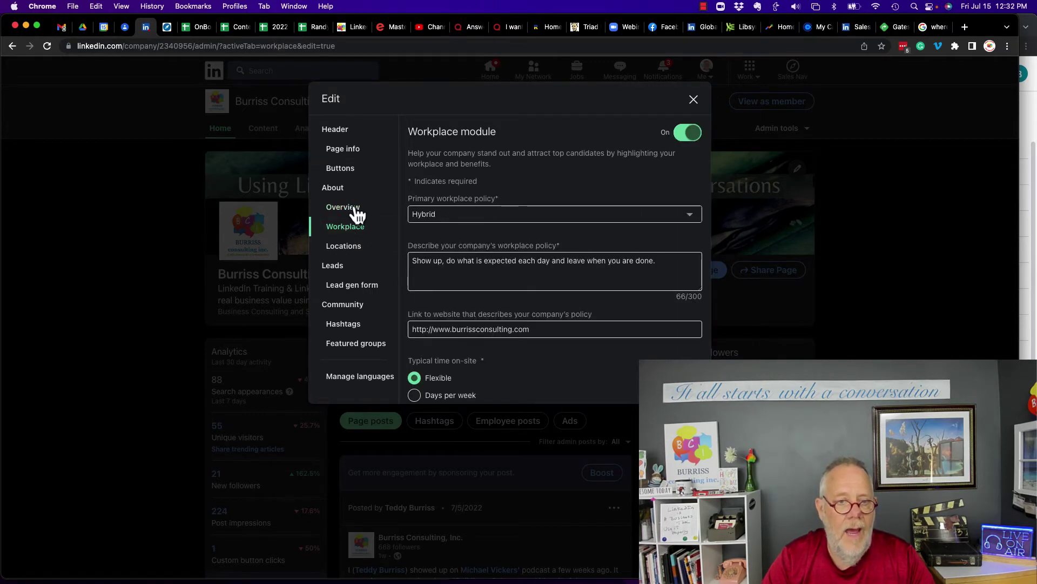
{"action": "left_click", "coordinate": [356, 209]}
{"action": "scroll", "coordinate": [627, 346], "scroll_direction": "down", "scroll_amount": 5}
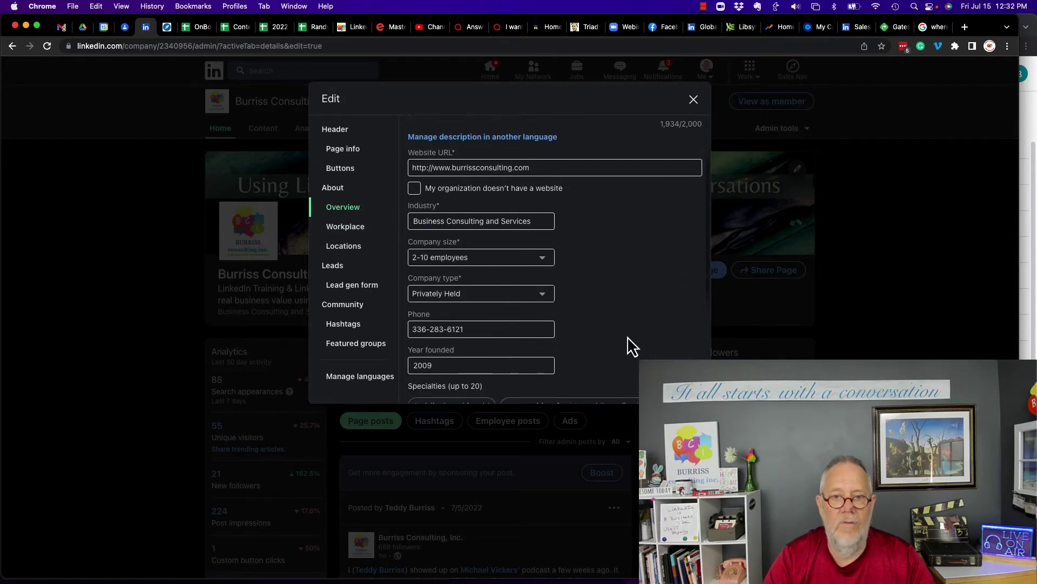
{"action": "left_click_drag", "start_coordinate": [413, 229], "coordinate": [430, 229]}
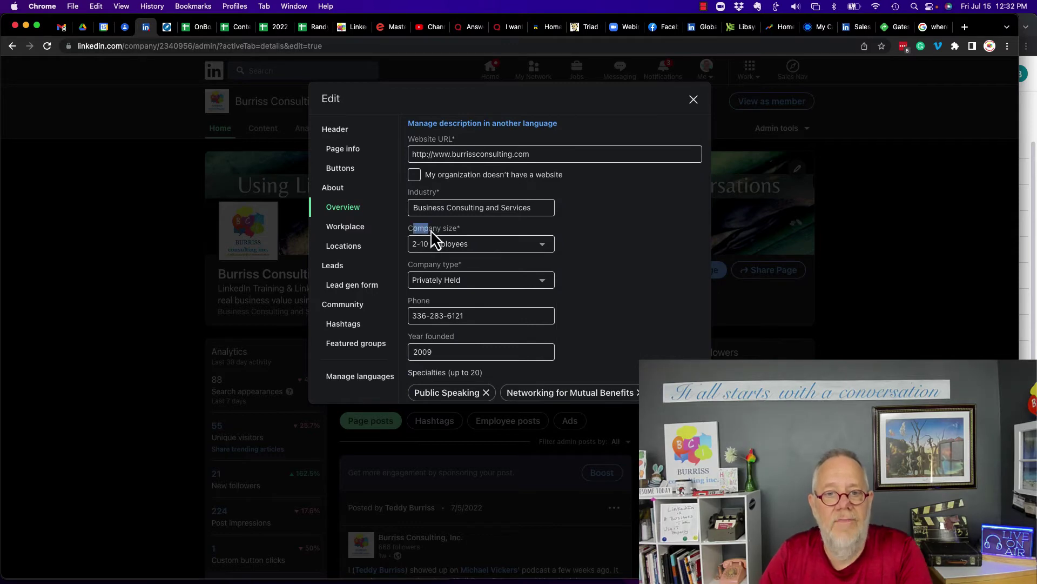
{"action": "left_click", "coordinate": [462, 241]}
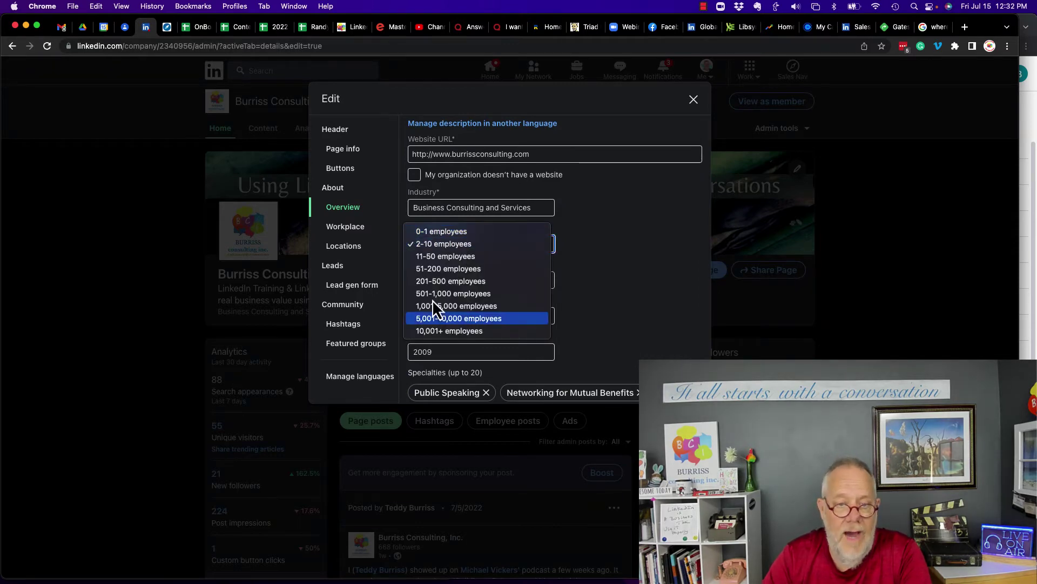
{"action": "left_click", "coordinate": [598, 281]}
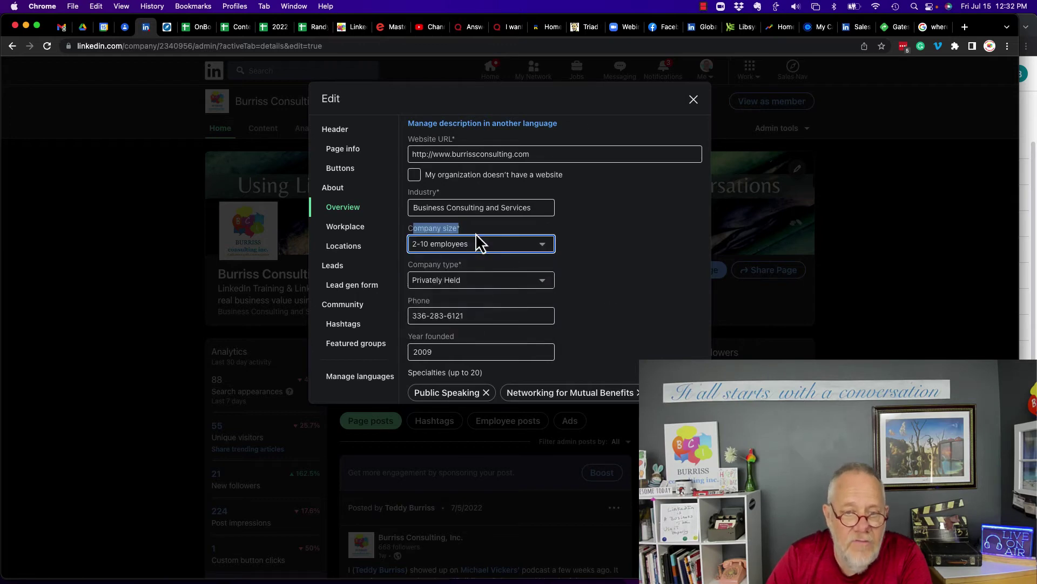
{"action": "left_click", "coordinate": [449, 244]}
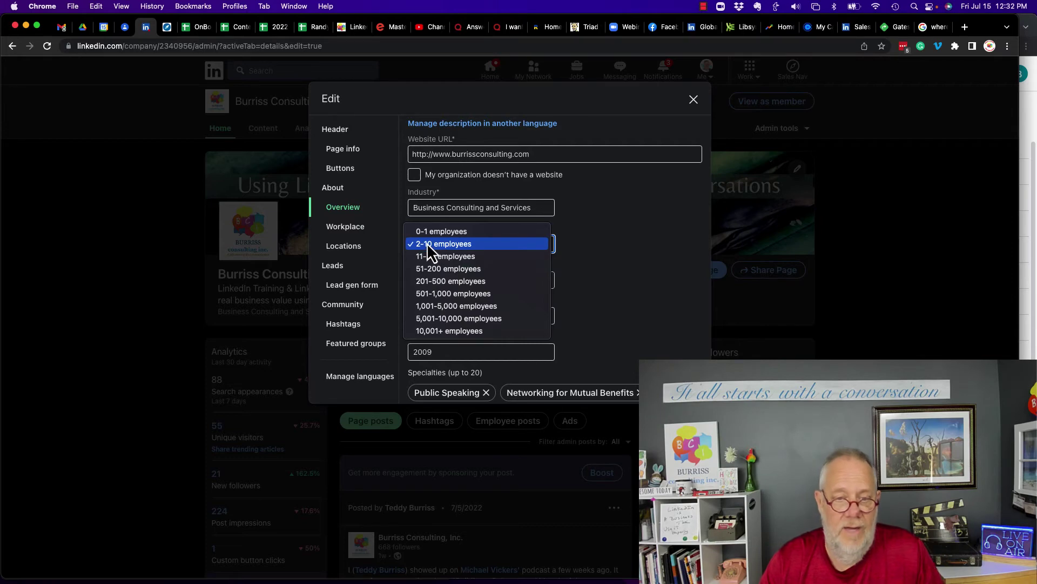
{"action": "left_click", "coordinate": [628, 244]}
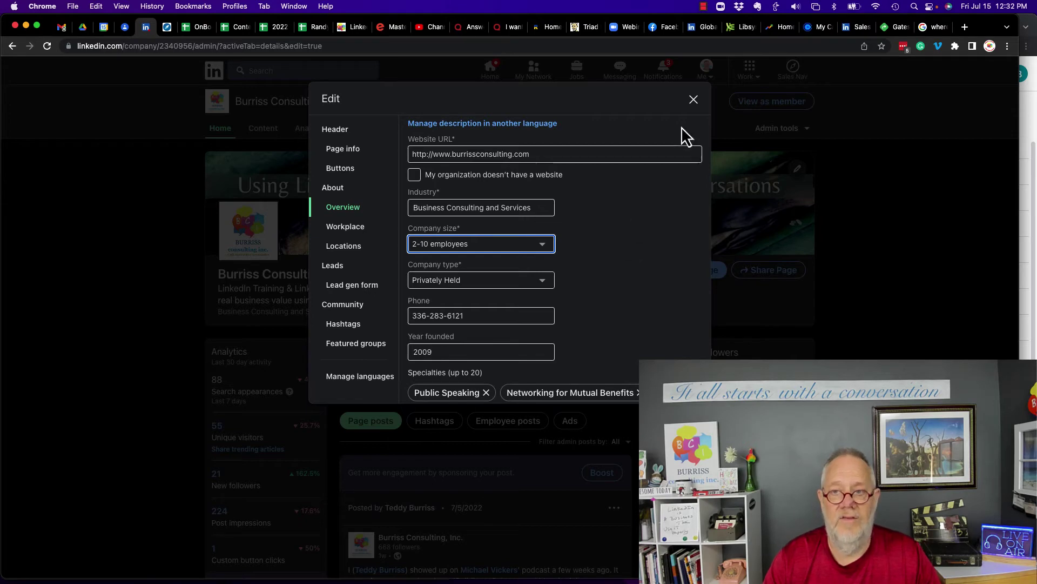
Close the editor, view the page as a member, and check the 4 listed employees.
{"action": "left_click", "coordinate": [693, 102]}
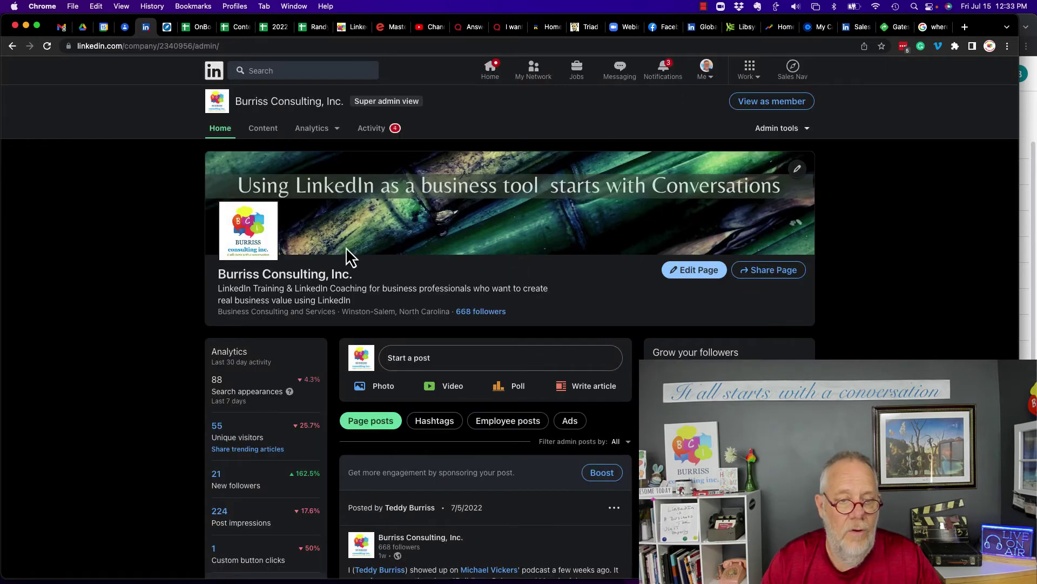
{"action": "left_click", "coordinate": [790, 108]}
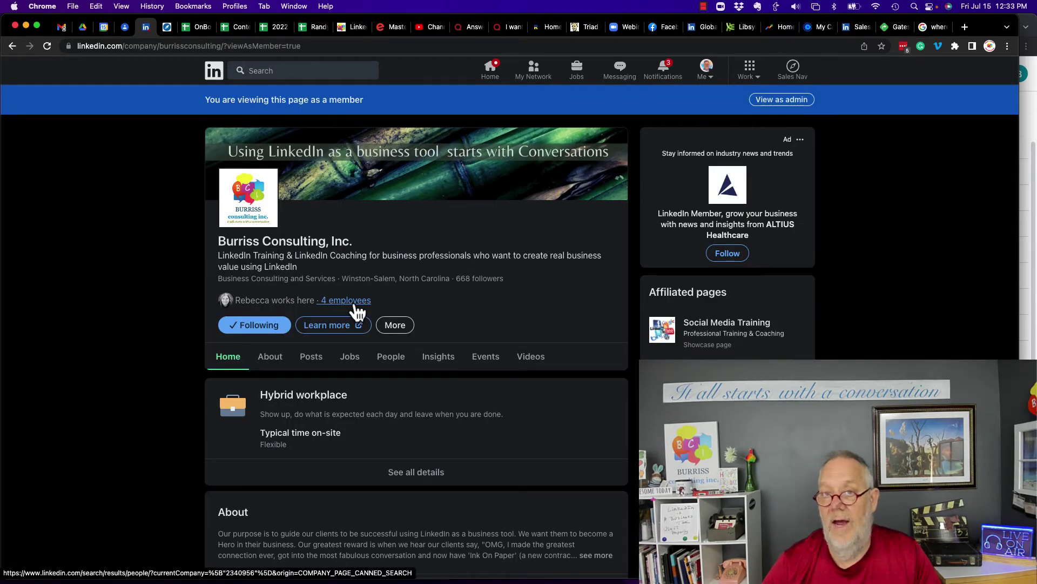
{"action": "left_click", "coordinate": [356, 304]}
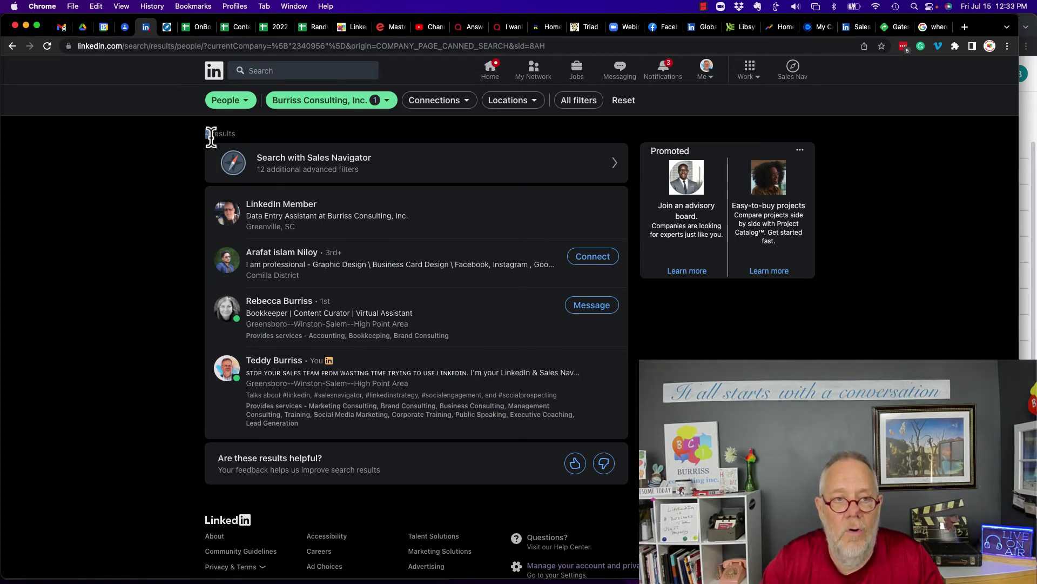
{"action": "left_click_drag", "start_coordinate": [209, 135], "coordinate": [242, 138]}
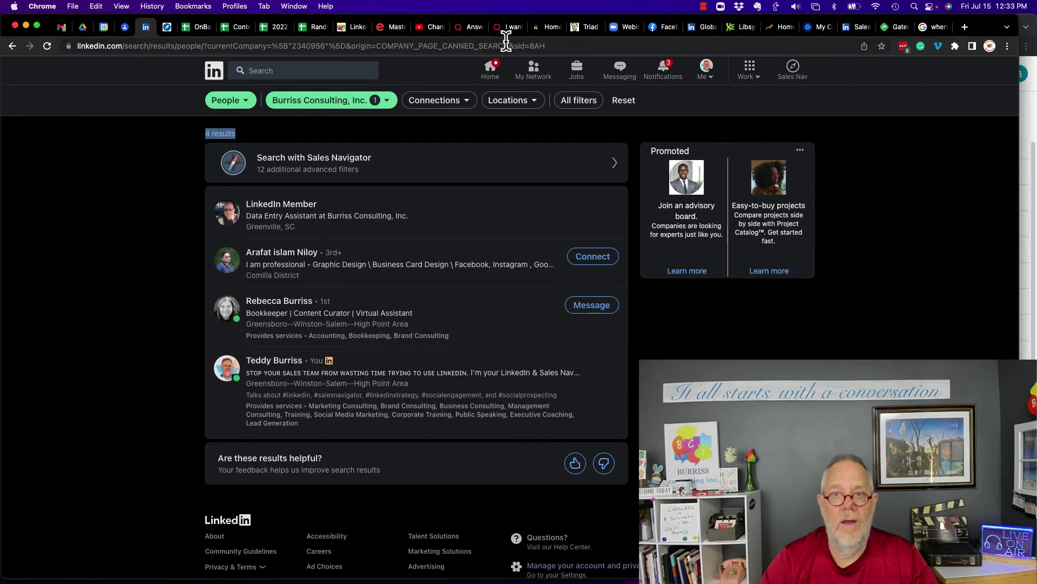
{"action": "scroll", "coordinate": [387, 160], "scroll_direction": "left", "scroll_amount": 5}
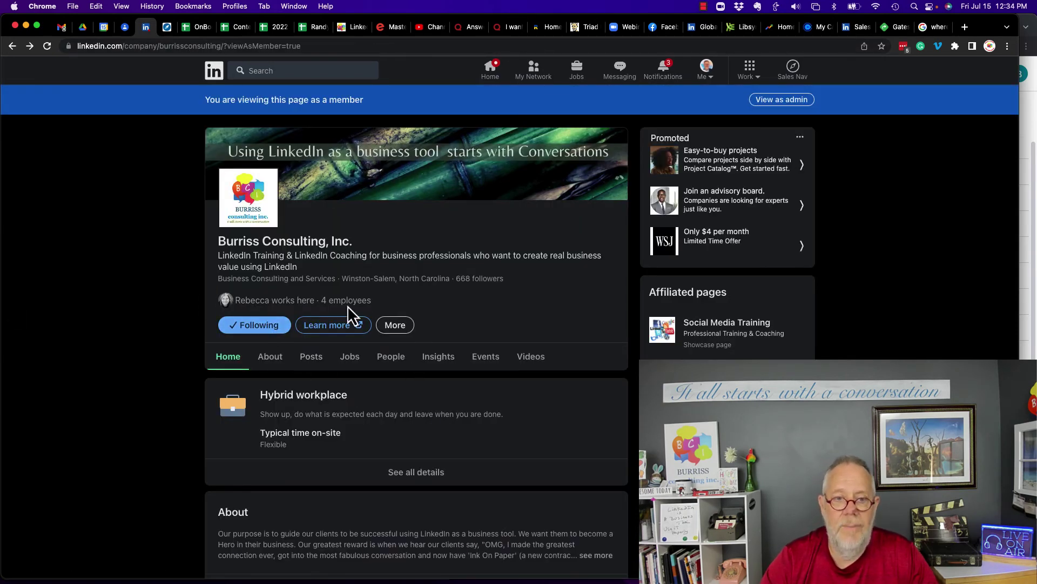
Open the About tab, note the 4 employees on LinkedIn, and review company size and location.
{"action": "left_click", "coordinate": [269, 358]}
{"action": "scroll", "coordinate": [391, 403], "scroll_direction": "down", "scroll_amount": 5}
{"action": "scroll", "coordinate": [391, 403], "scroll_direction": "down", "scroll_amount": 2}
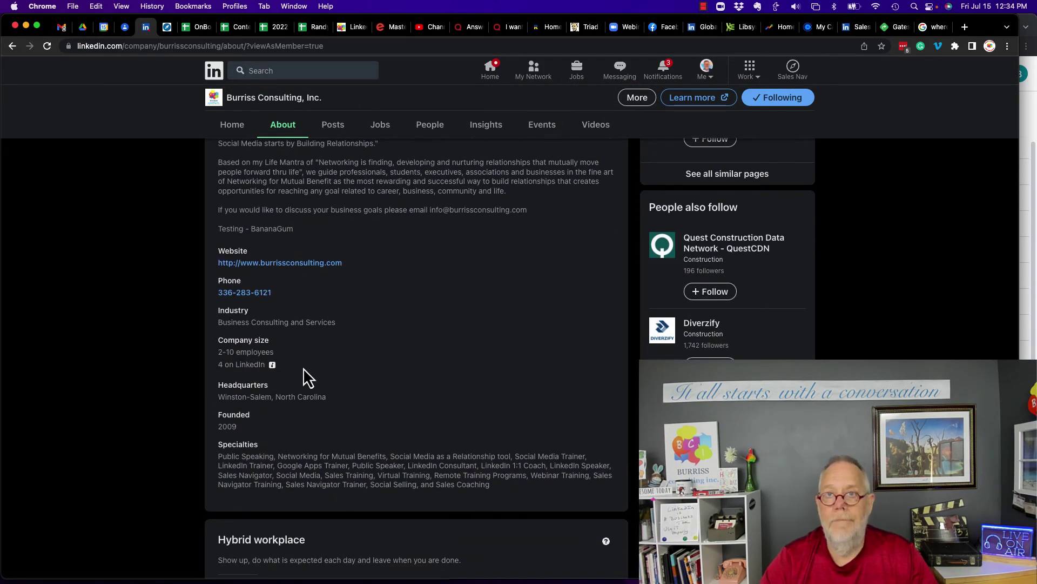
{"action": "left_click_drag", "start_coordinate": [218, 365], "coordinate": [254, 365]}
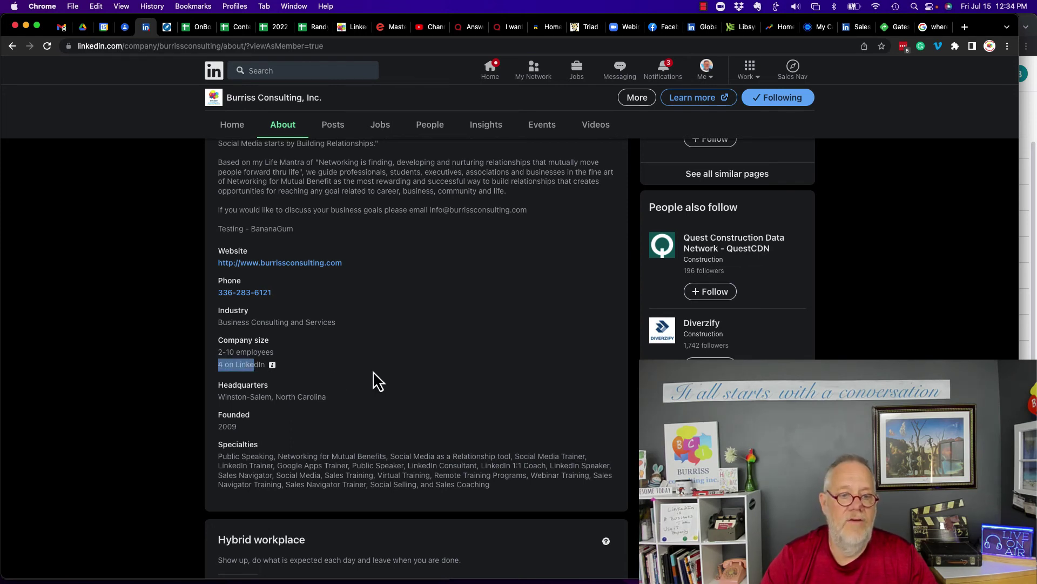
{"action": "scroll", "coordinate": [382, 345], "scroll_direction": "down", "scroll_amount": 10}
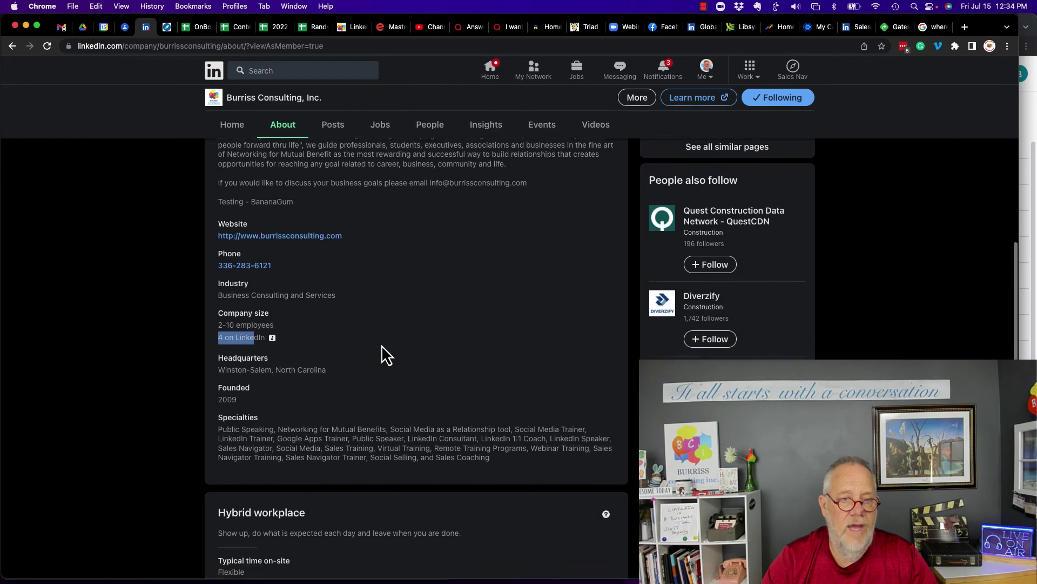
{"action": "scroll", "coordinate": [381, 345], "scroll_direction": "down", "scroll_amount": 3}
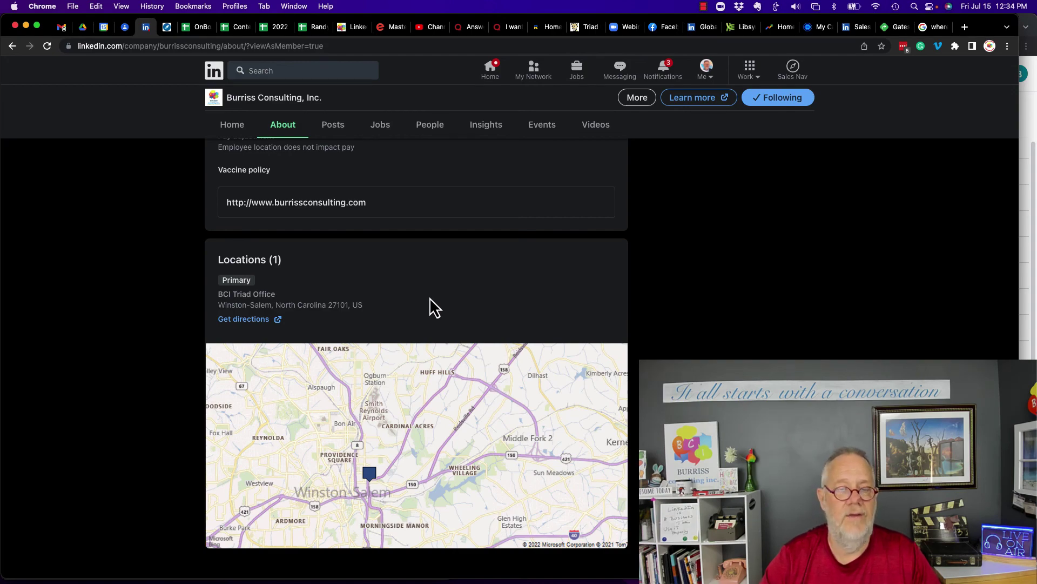
{"action": "scroll", "coordinate": [430, 298], "scroll_direction": "up", "scroll_amount": 10}
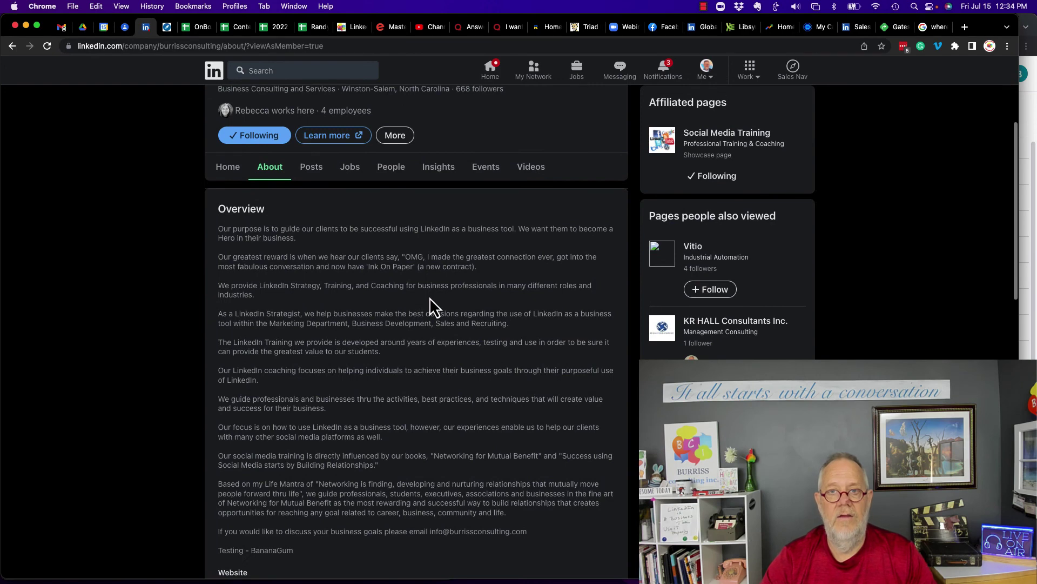